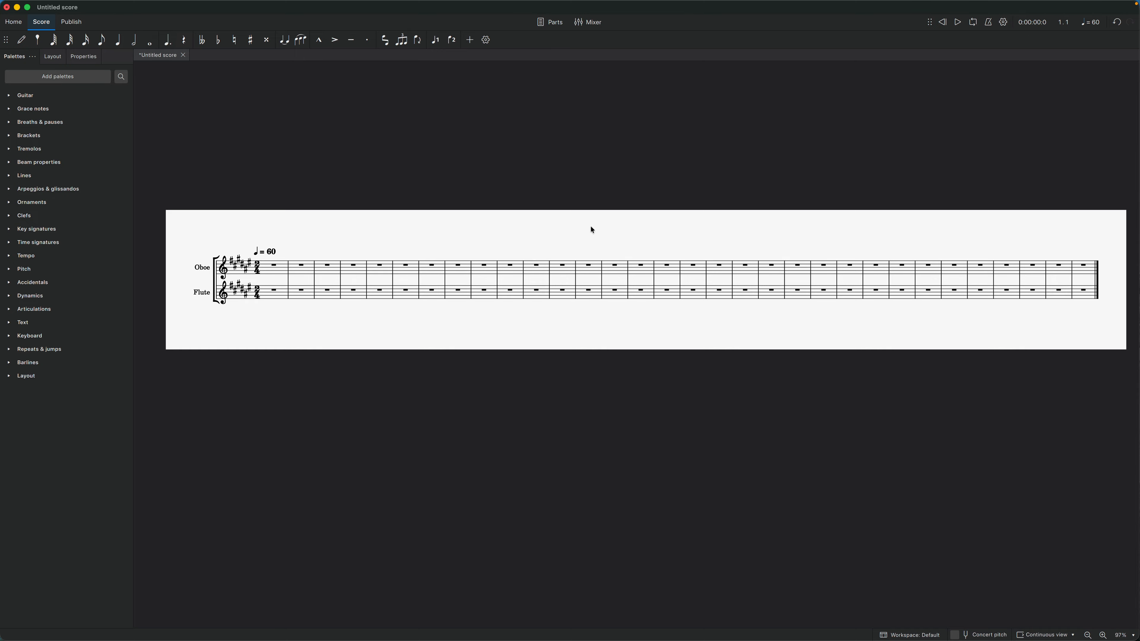
# Enter ascending quarter notes C, D, E, F and G in the Oboe staff, starting at bar 1.
pyautogui.press('n')
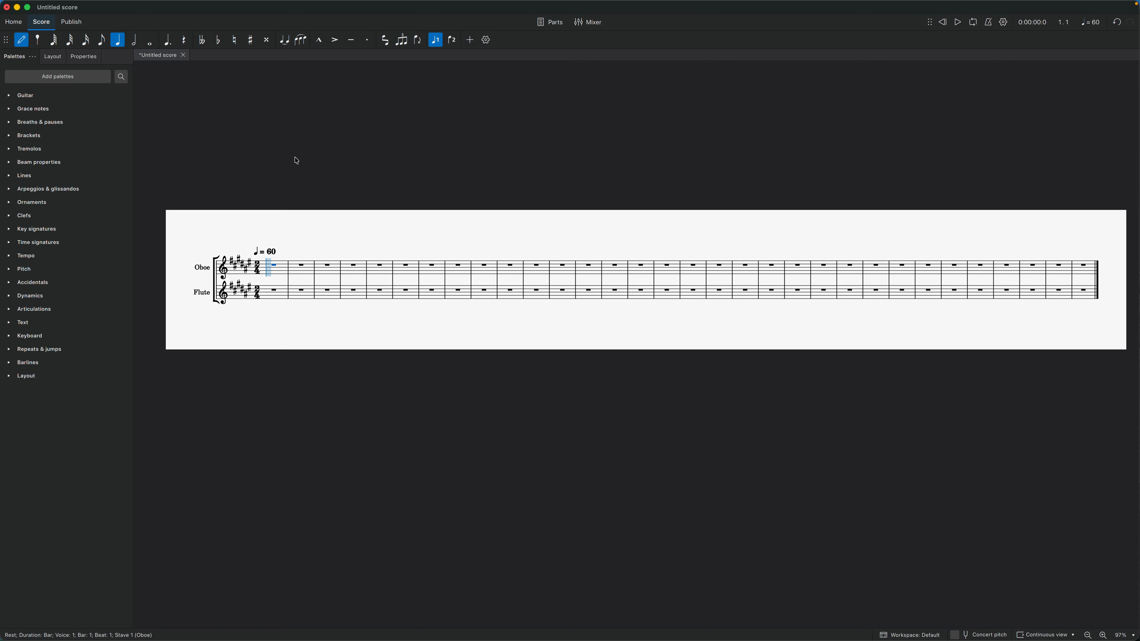
pyautogui.click(271, 274)
pyautogui.press('c')
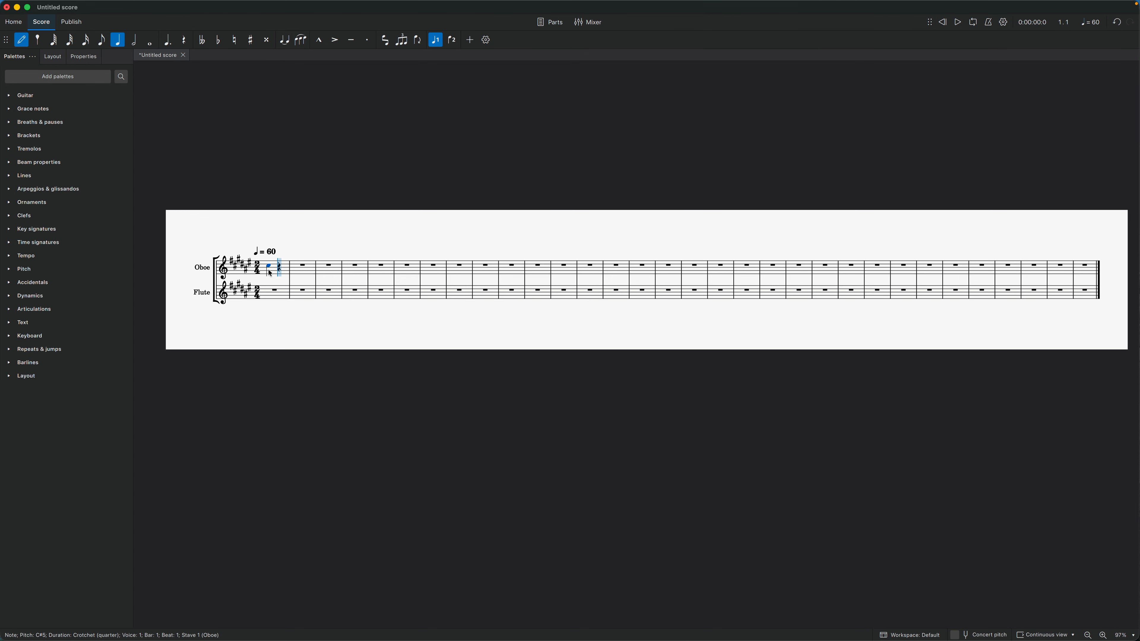
pyautogui.press('d')
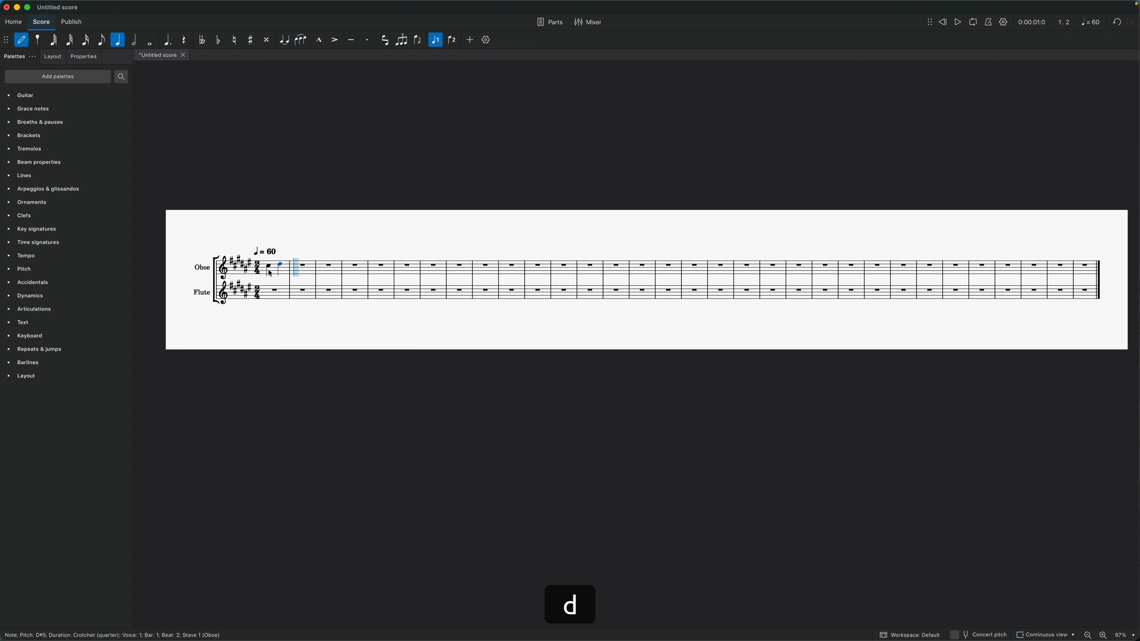
pyautogui.press('e')
pyautogui.press('f')
pyautogui.press('g')
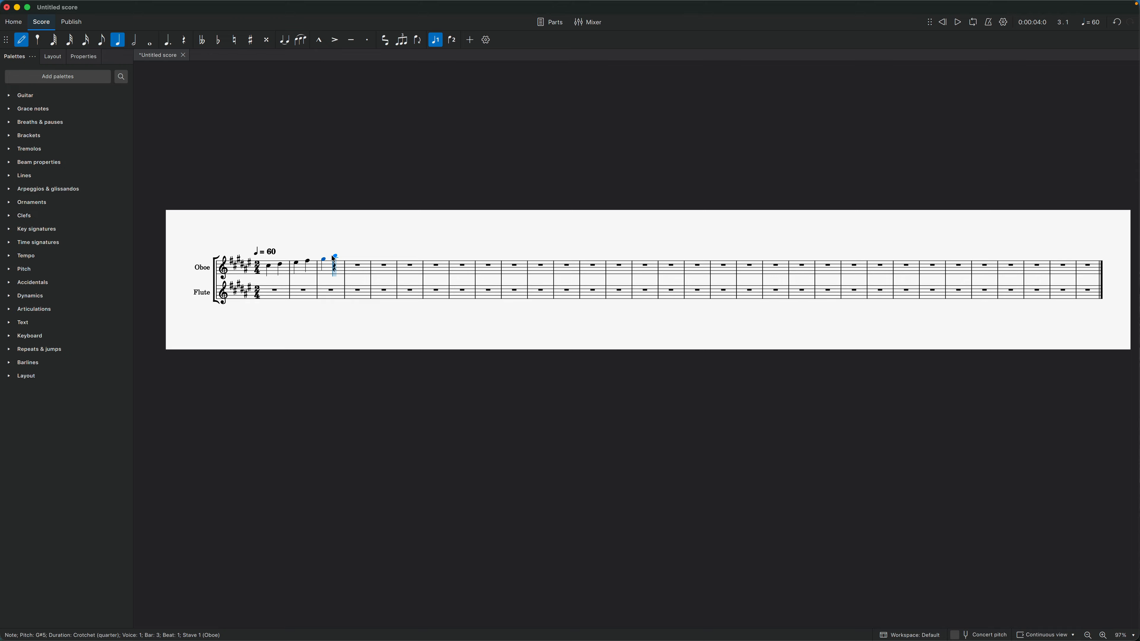
# Add an A above the G in Oboe bar 3 to form a chord, and change the chord's upper note to B5.
pyautogui.press('shift')
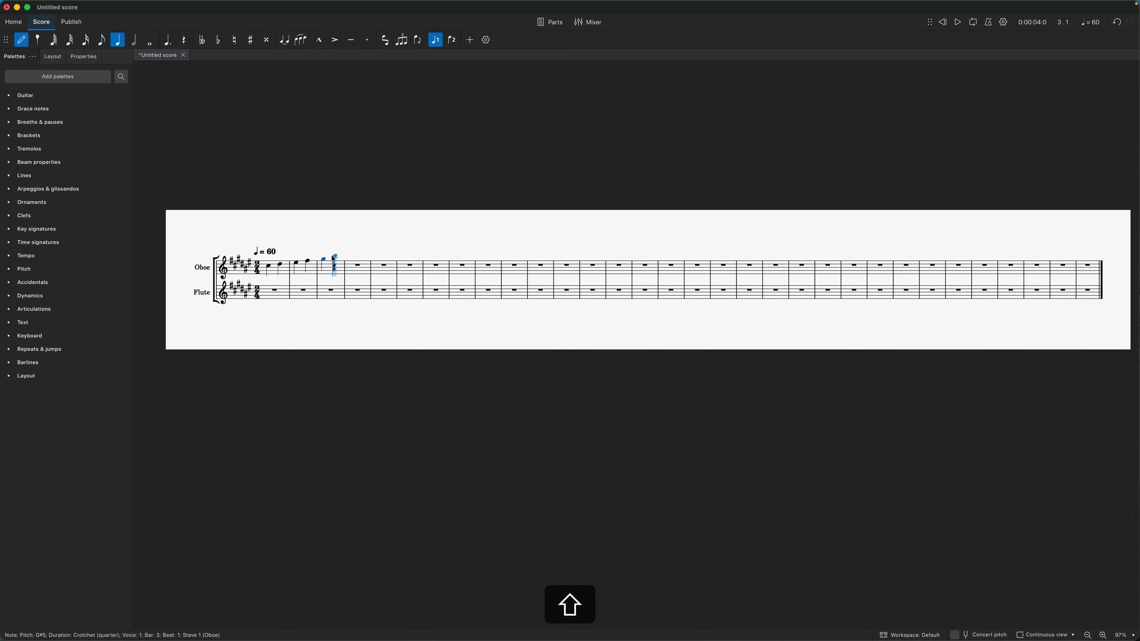
pyautogui.hotkey('shift', 'a')
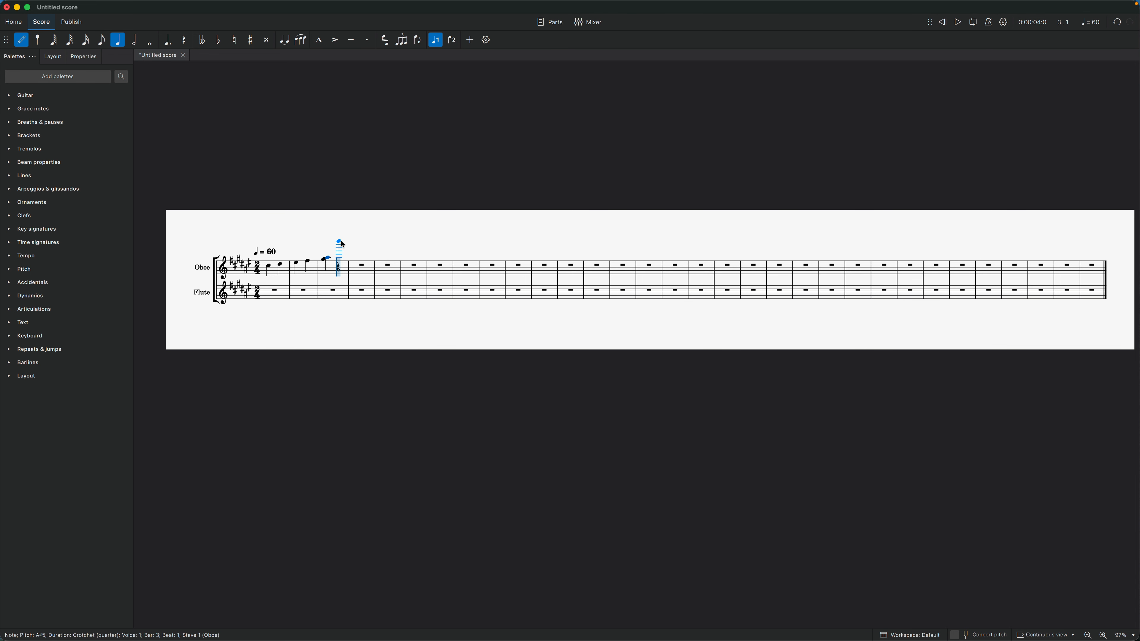
pyautogui.press('Up')
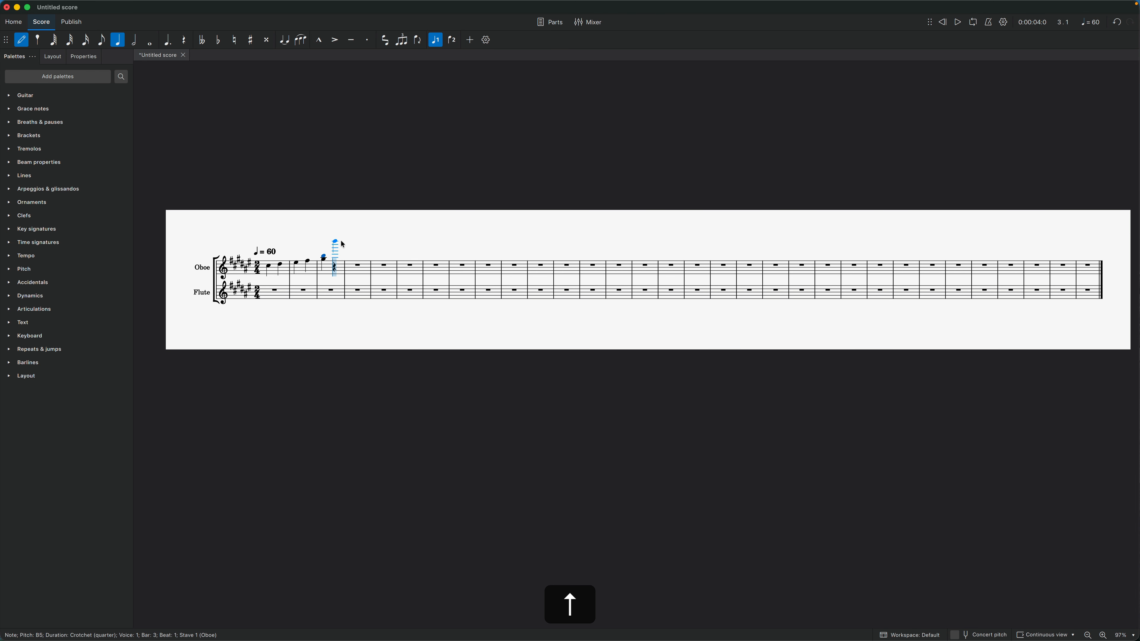
pyautogui.press('Down')
pyautogui.press('Down')
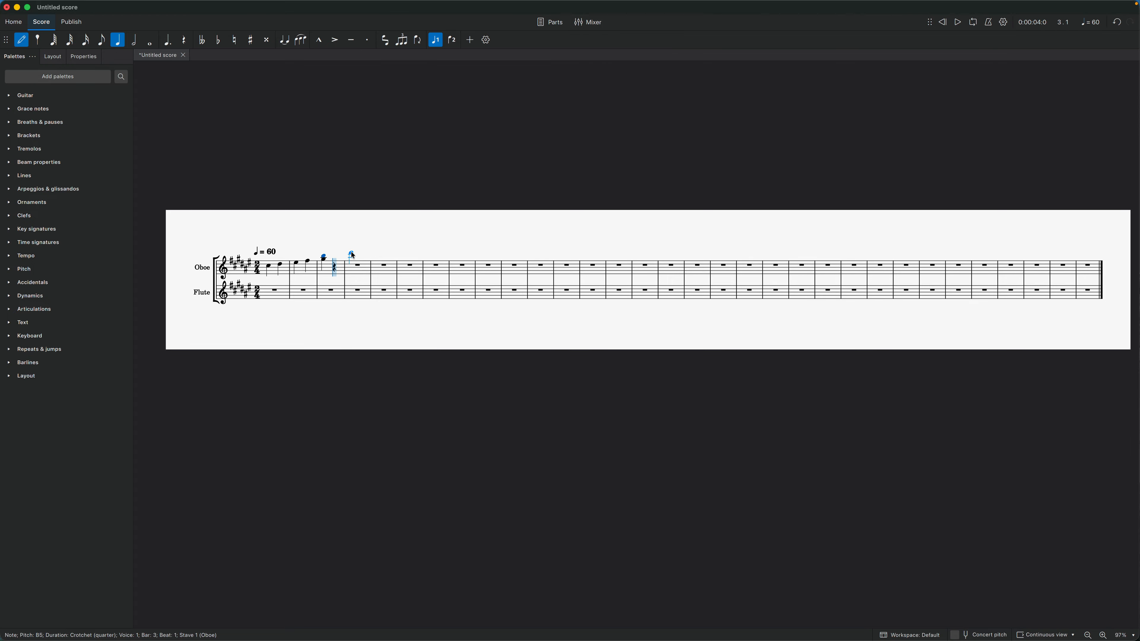
pyautogui.press('Escape')
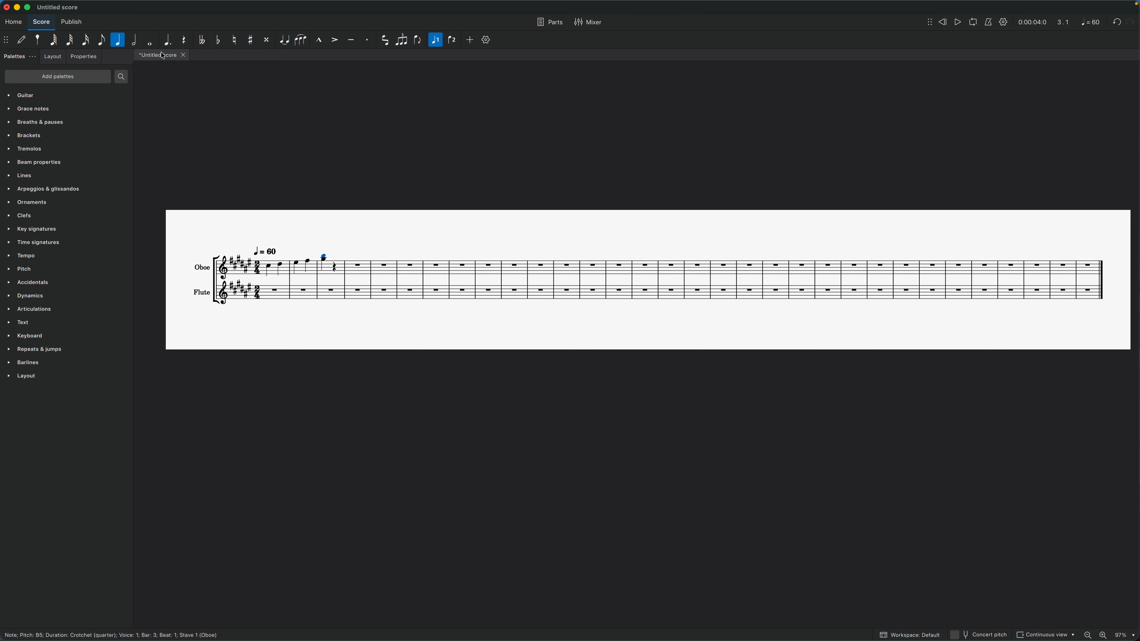
# Shorten the chord in Oboe bar 3 to an eighth note and repeat it once.
pyautogui.click(102, 43)
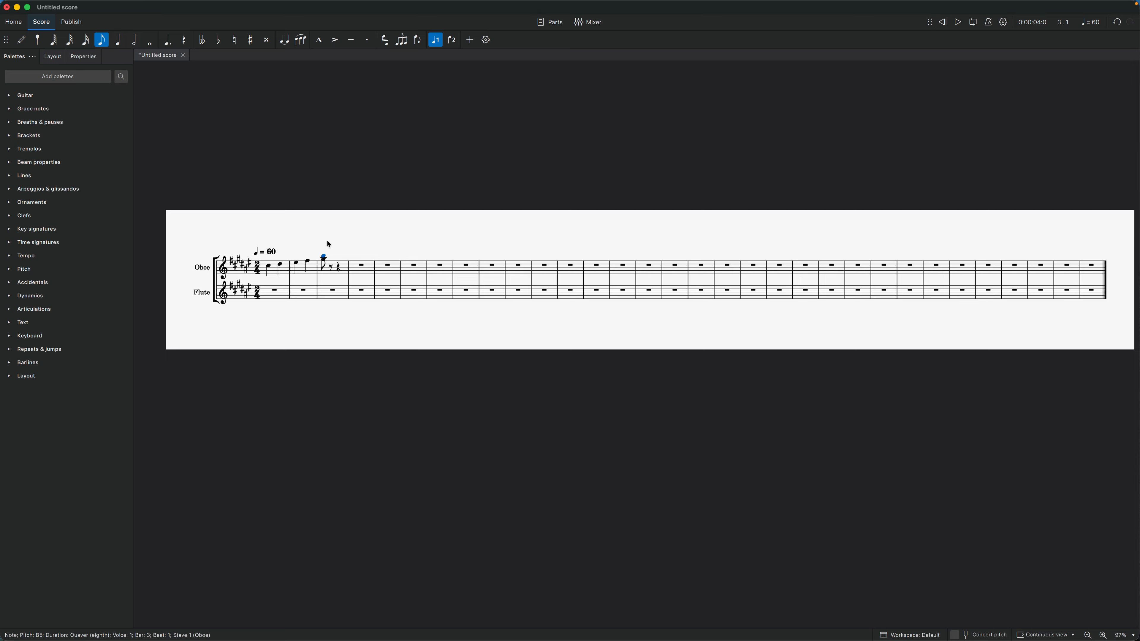
pyautogui.press('r')
pyautogui.click(427, 241)
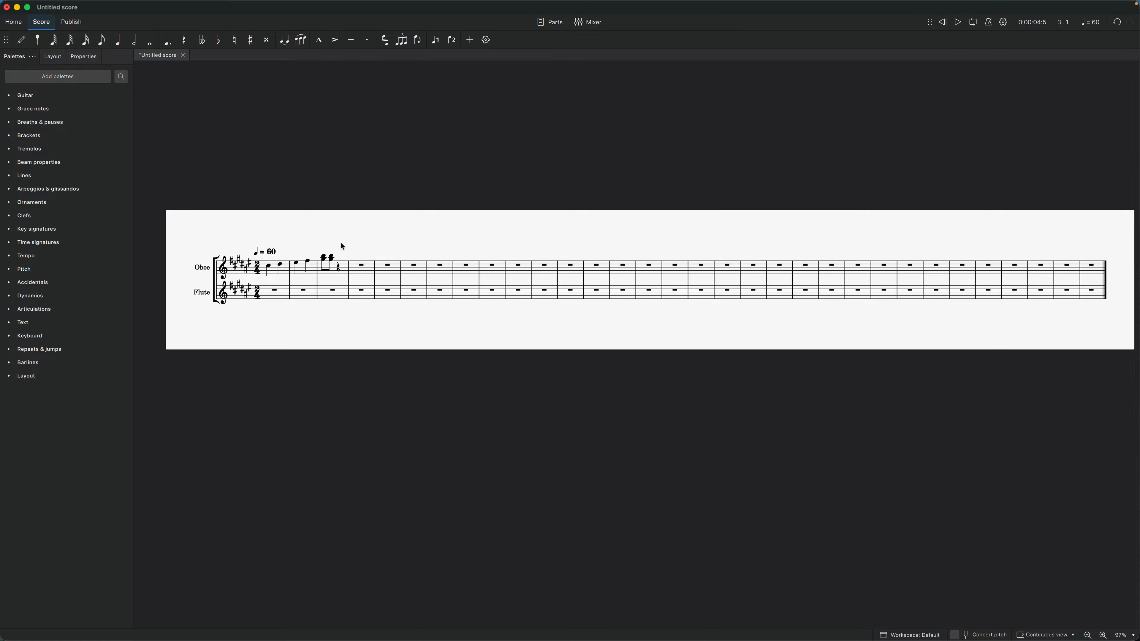
# Lower the pitch of the bottom note in the second eighth-note chord of Oboe bar 3 by three semitone steps.
pyautogui.click(332, 258)
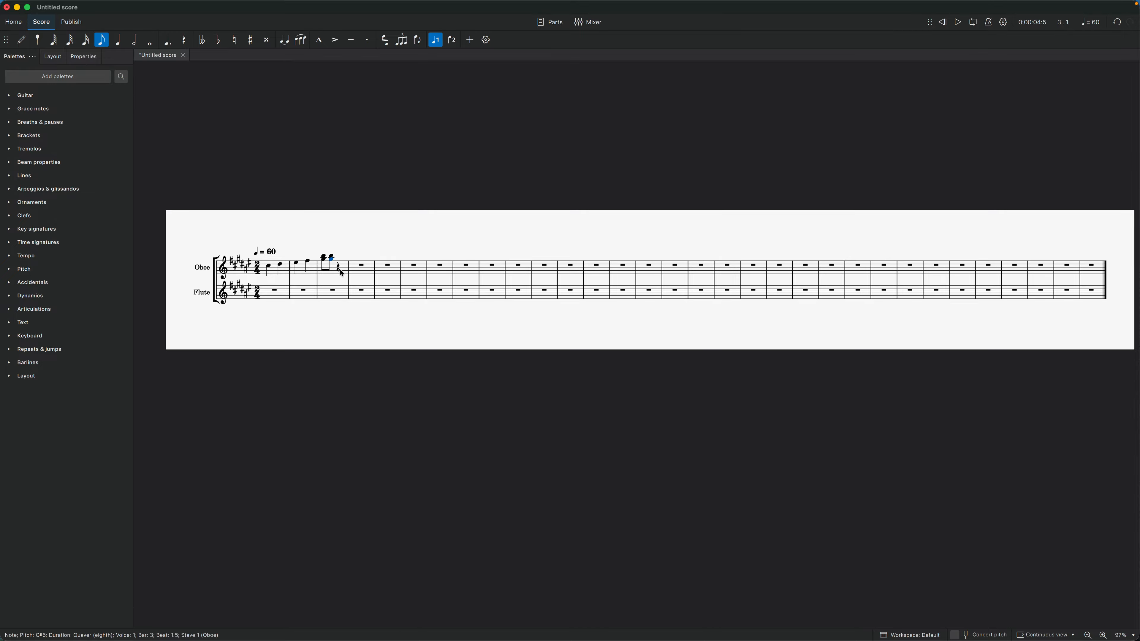
pyautogui.press('Down')
pyautogui.press('Down')
pyautogui.press('Down')
pyautogui.press('Down')
pyautogui.press('Down')
pyautogui.press('Escape')
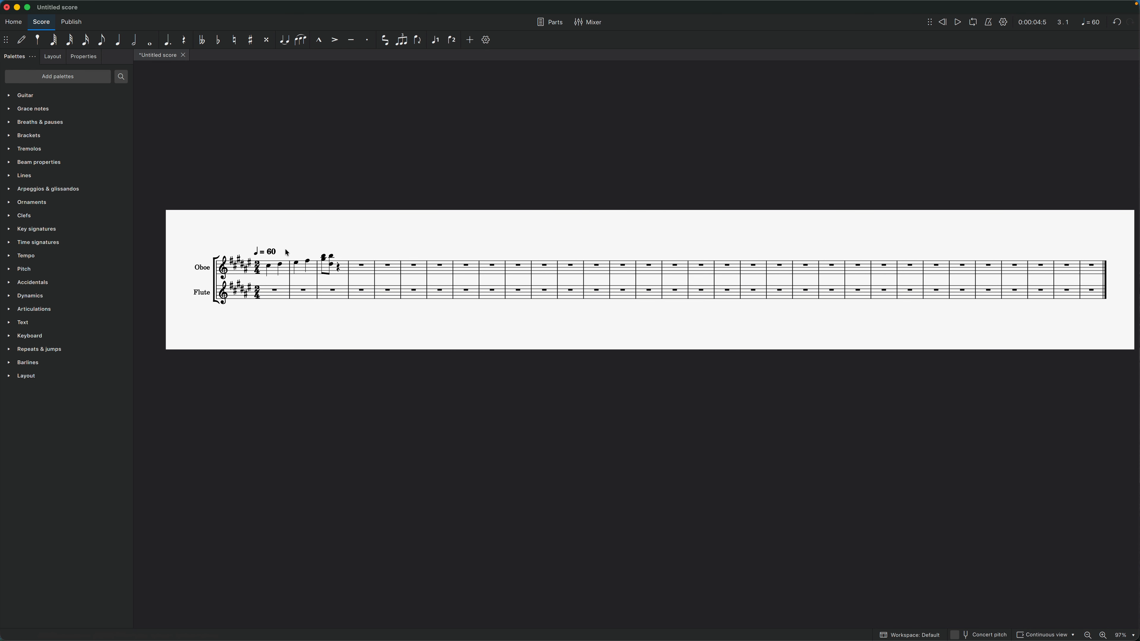
# Enter Flute quarter notes: B4 in bar 12, E♯5 in 14, G♯4 and D♯5 in 15, E♯5 in 16, G♯4 plus E♯5 in 8.
pyautogui.press('n')
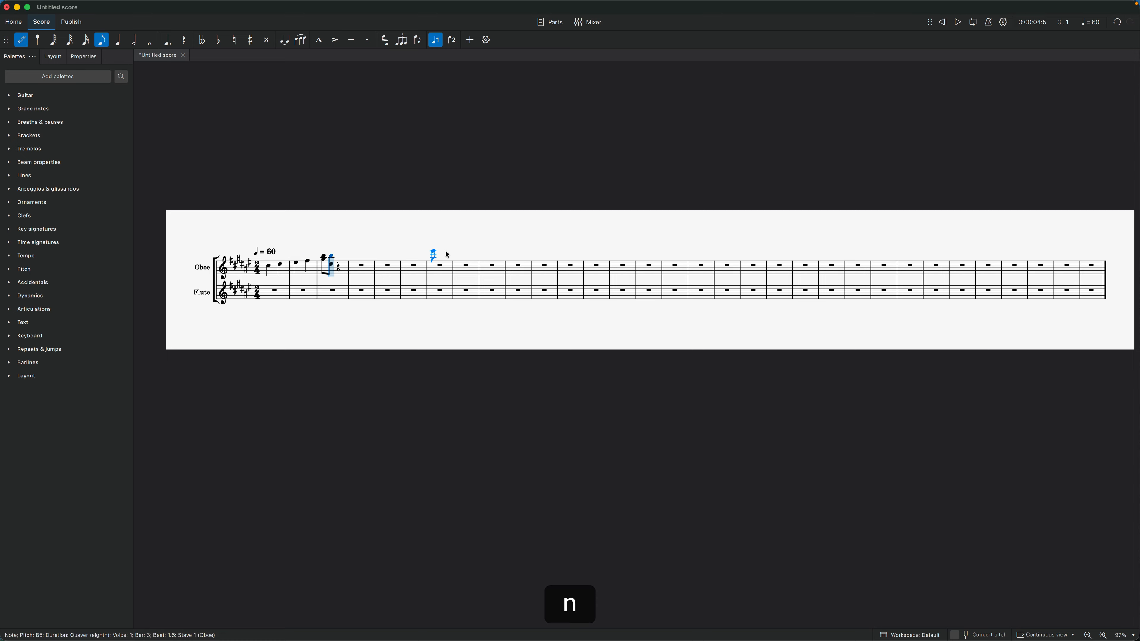
pyautogui.click(119, 41)
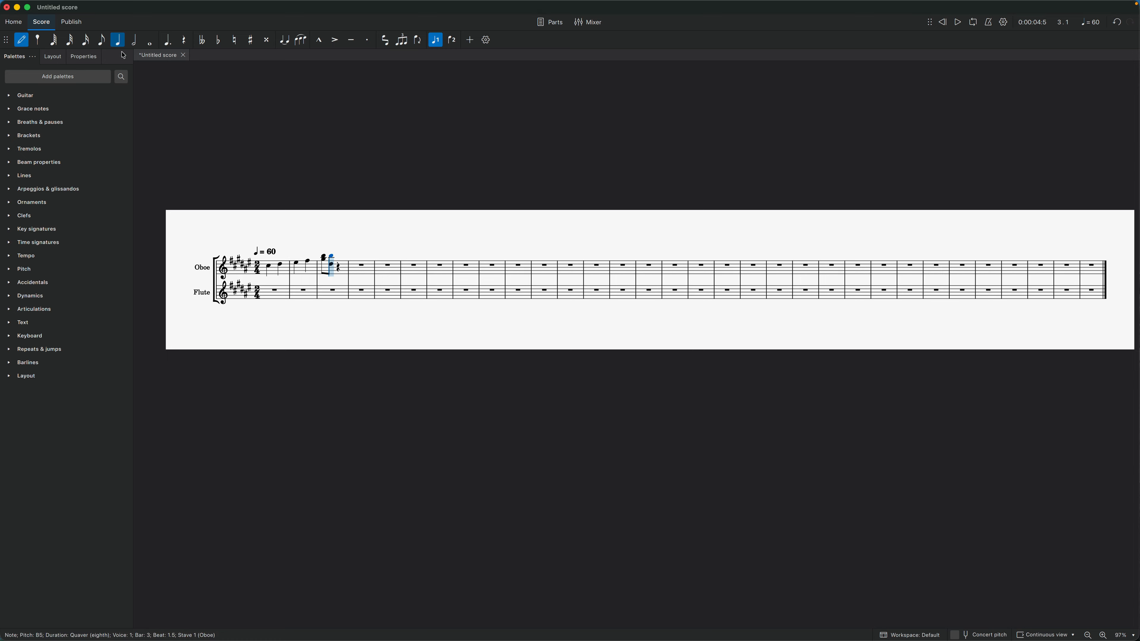
pyautogui.click(571, 294)
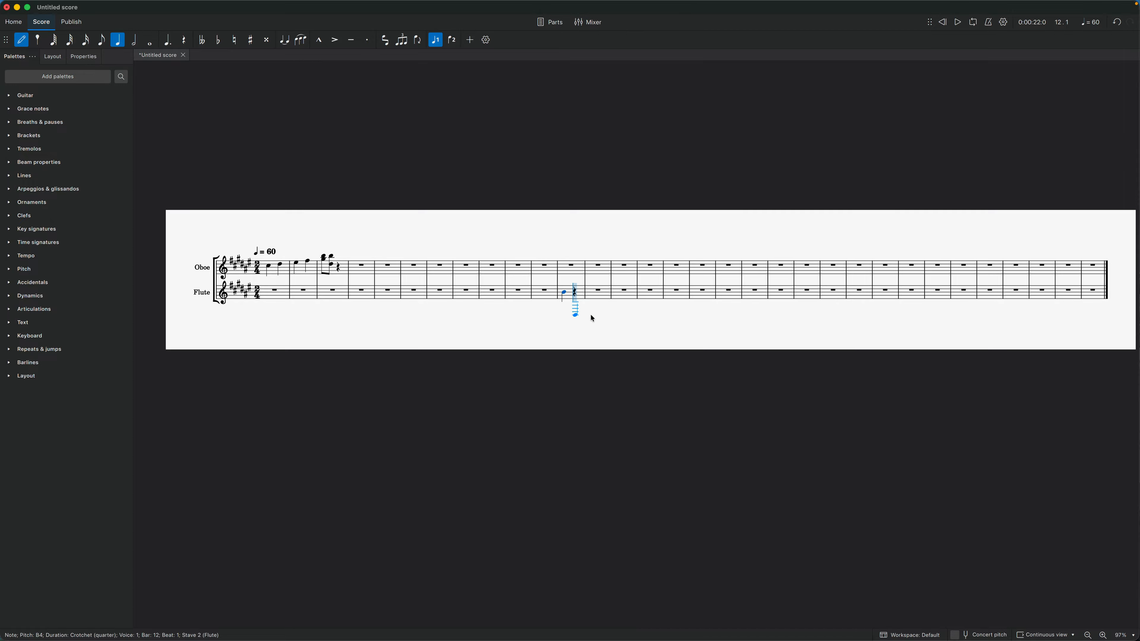
pyautogui.click(630, 290)
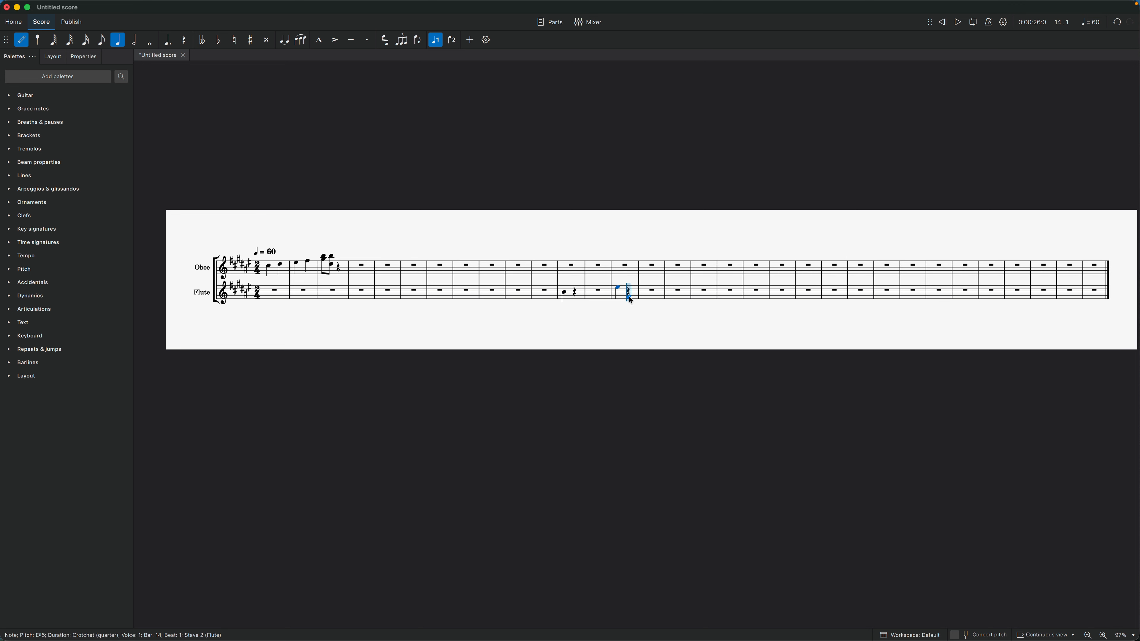
pyautogui.click(643, 295)
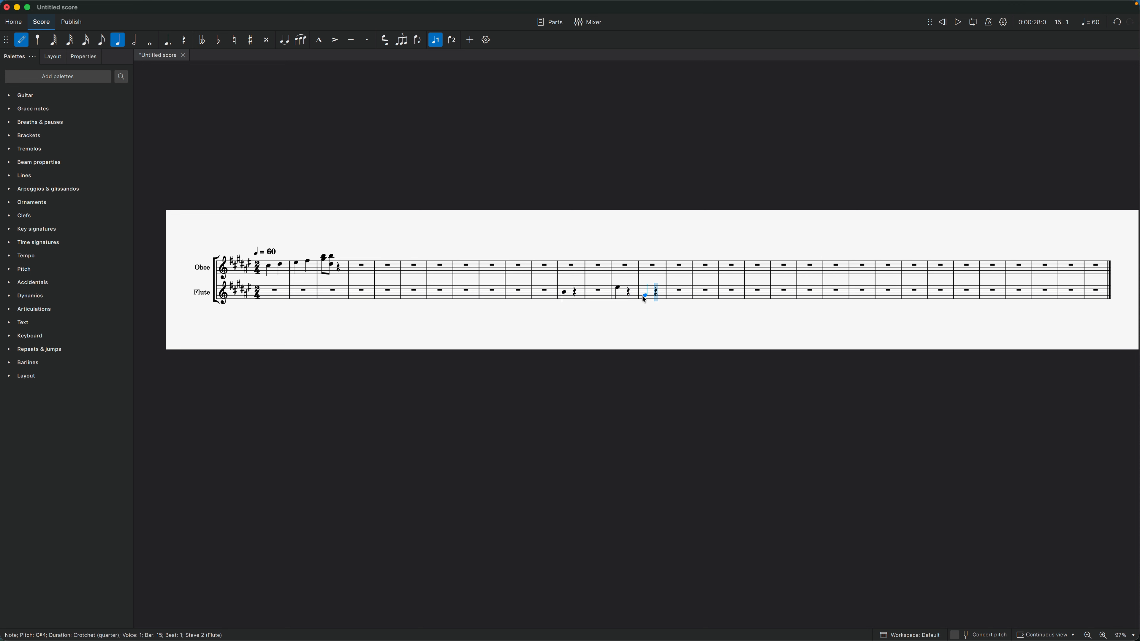
pyautogui.click(672, 288)
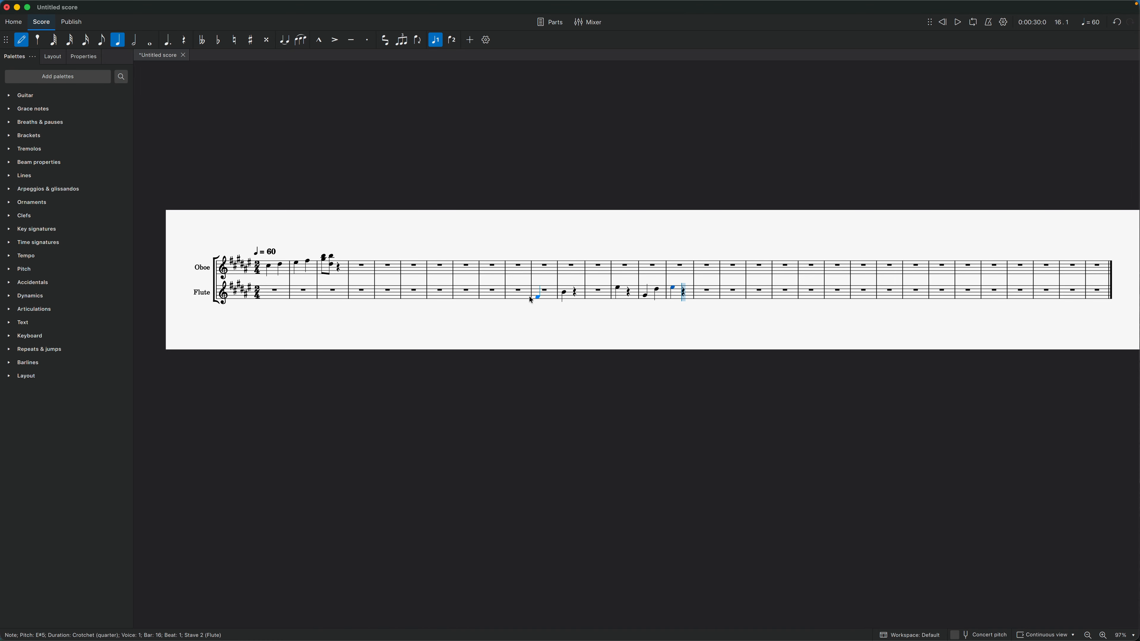
pyautogui.click(457, 290)
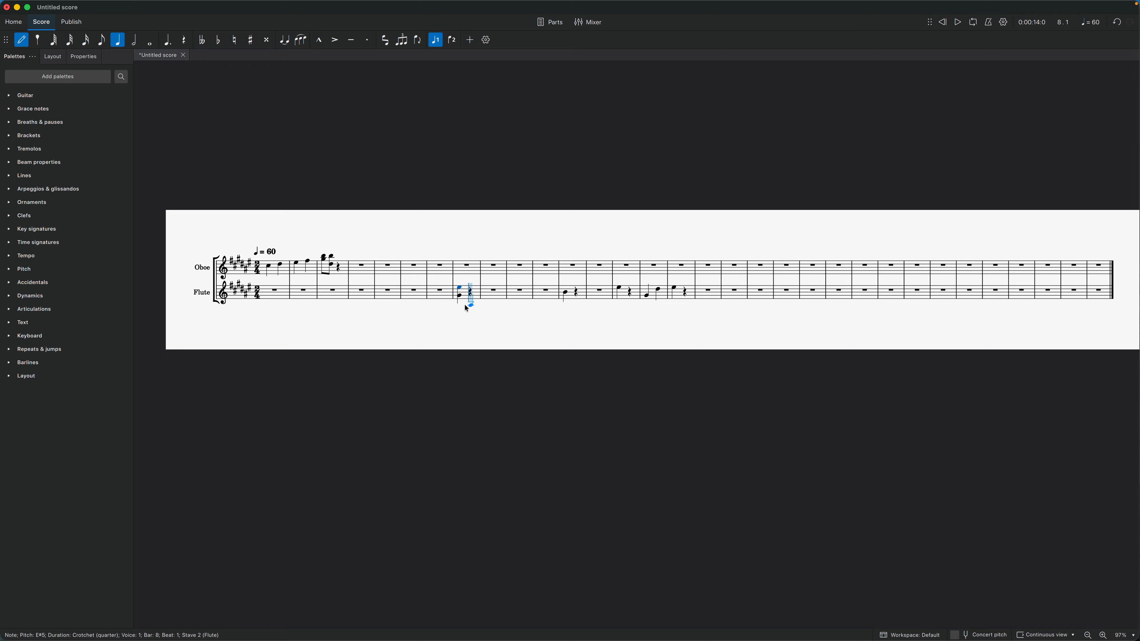
pyautogui.press('Escape')
# Turn the D♯5 on beat 2 of Flute bar 15 into a sixteenth note followed by a repeated dotted-eighth D♯5.
pyautogui.click(658, 287)
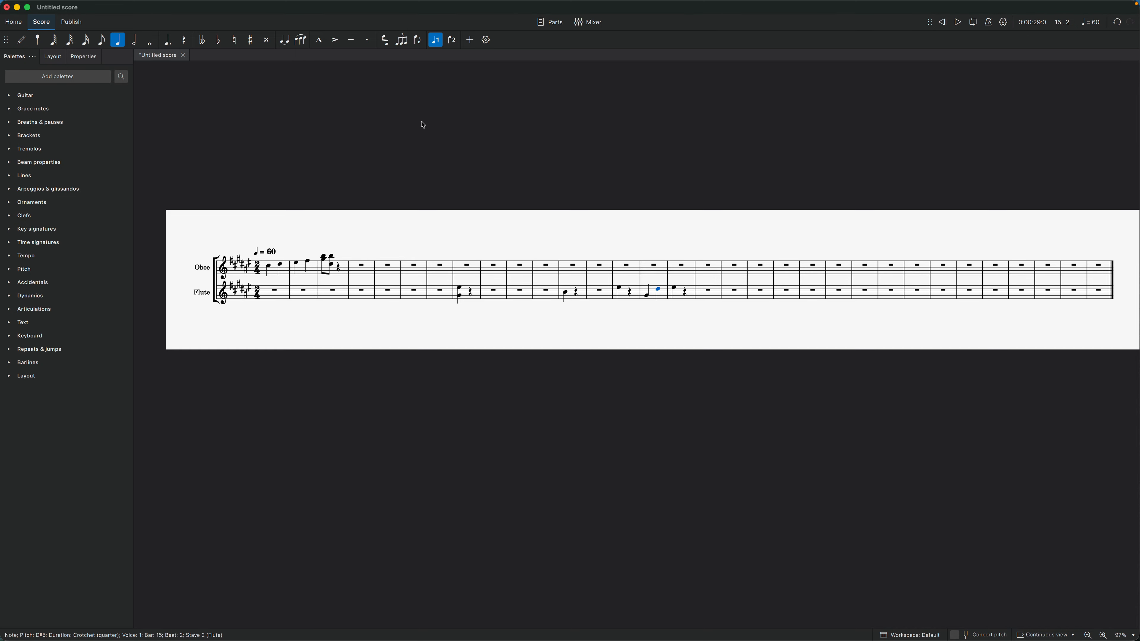
pyautogui.click(86, 43)
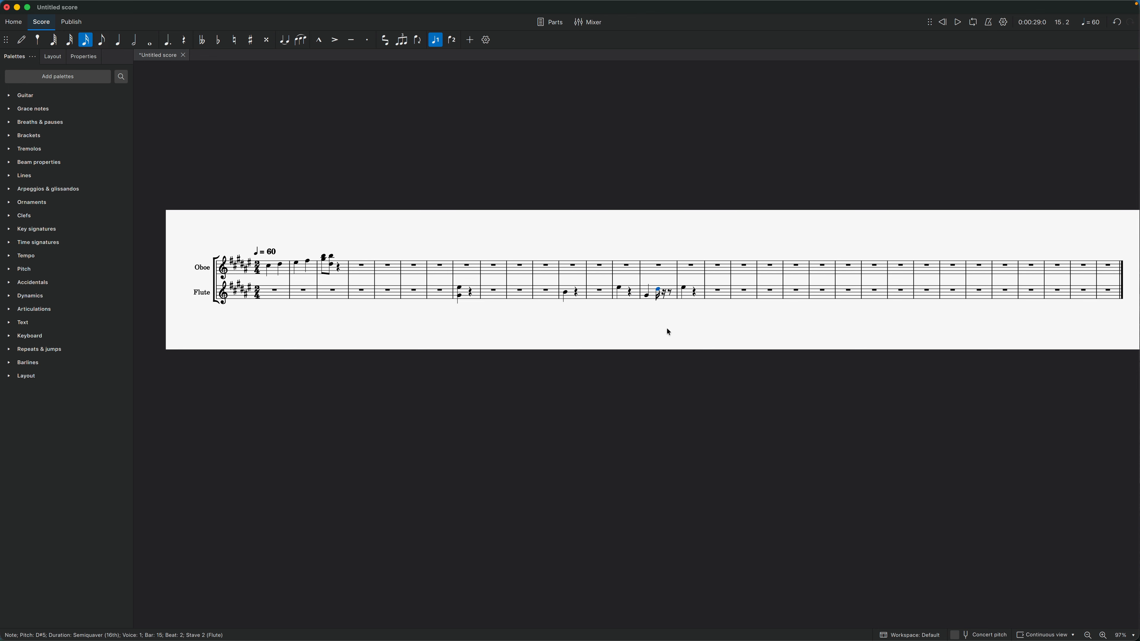
pyautogui.press('r')
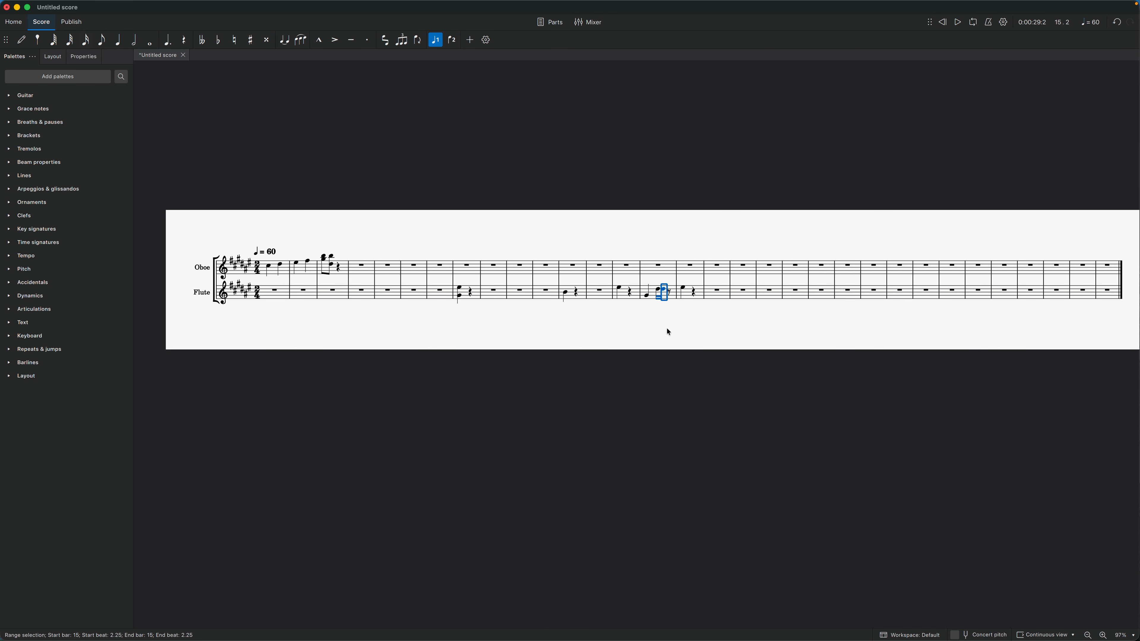
pyautogui.click(103, 41)
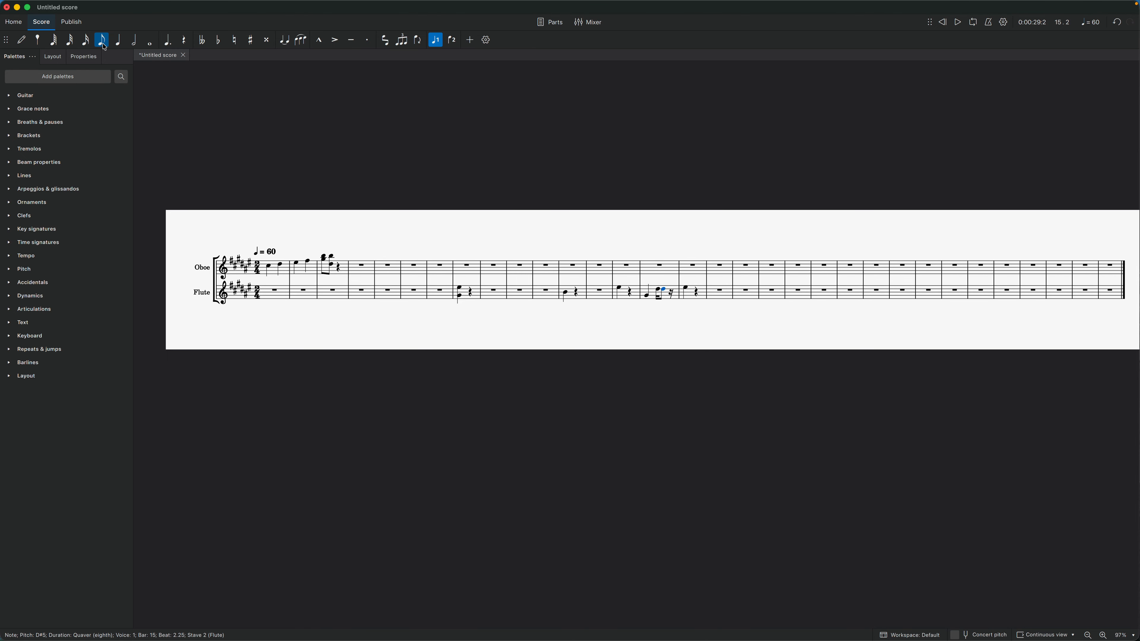
pyautogui.click(168, 45)
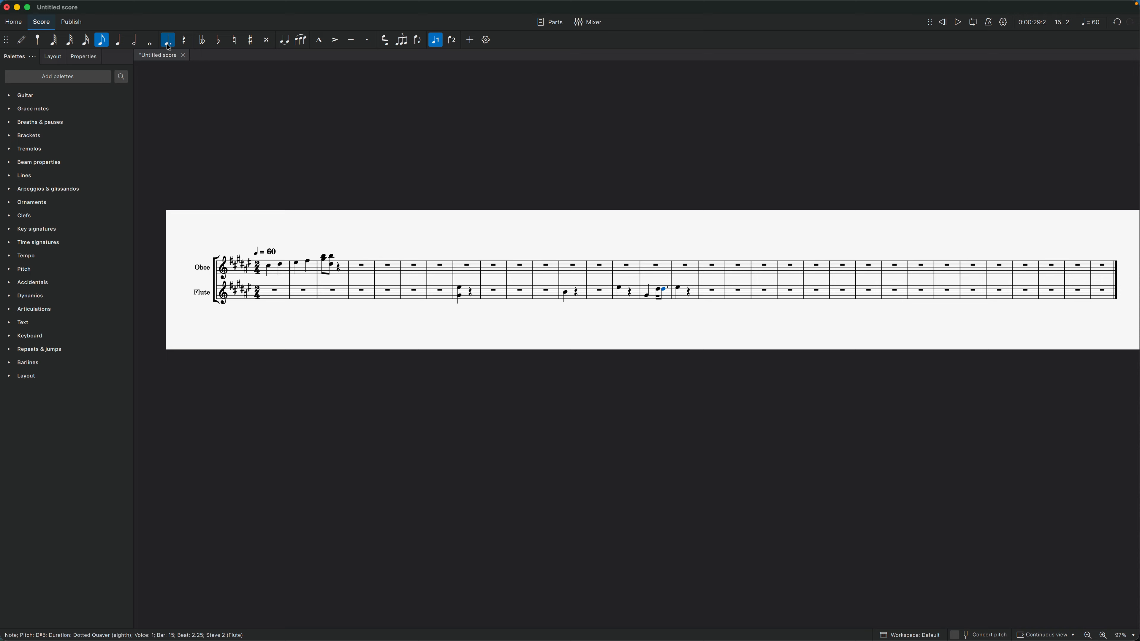
pyautogui.click(634, 307)
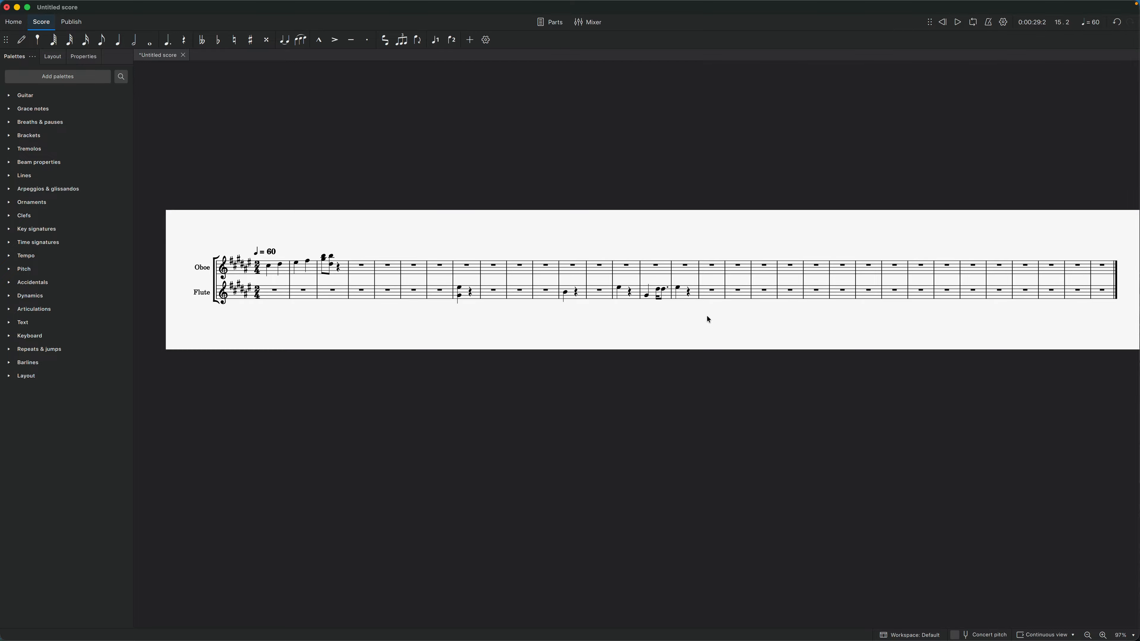
# Change the pitch of the sixteenth note on beat 2 of Flute bar 15 to A♯4.
pyautogui.click(657, 290)
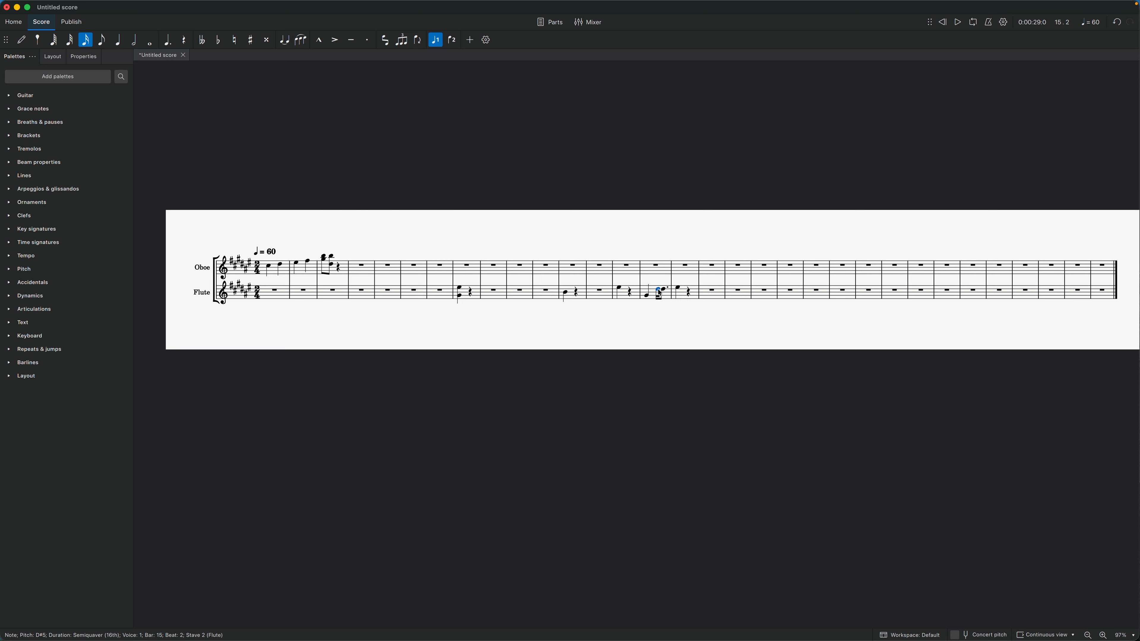
pyautogui.press('Up')
pyautogui.press('Up')
pyautogui.press('Up')
pyautogui.press('Up')
pyautogui.press('Up')
pyautogui.press('Down')
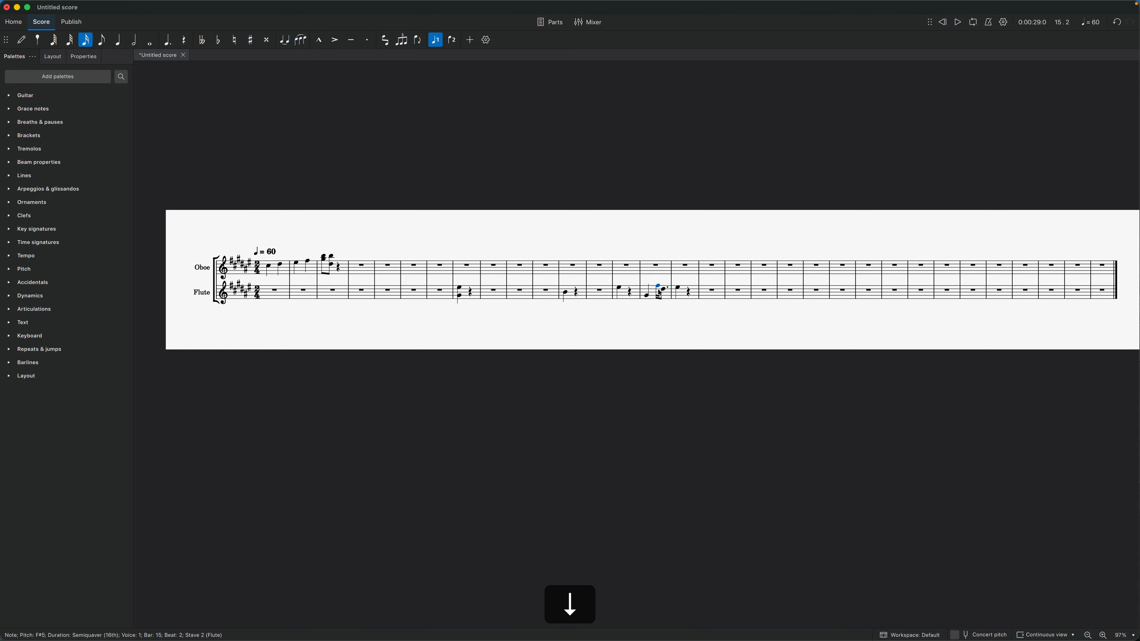
pyautogui.press('Down')
pyautogui.press('Down')
pyautogui.press('Down')
pyautogui.press('Down')
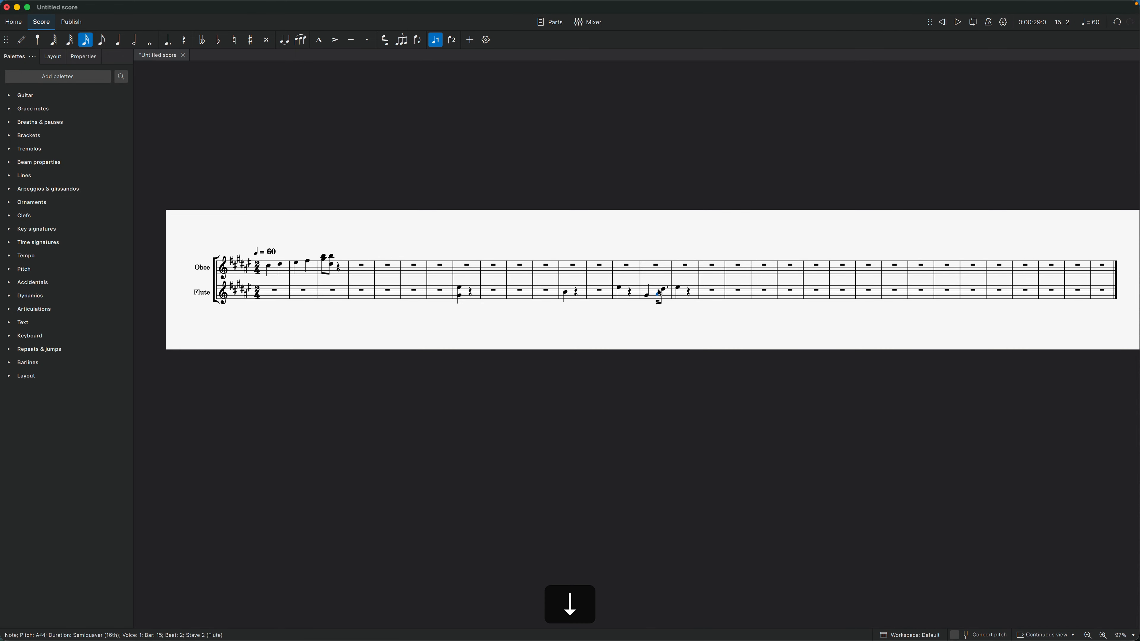